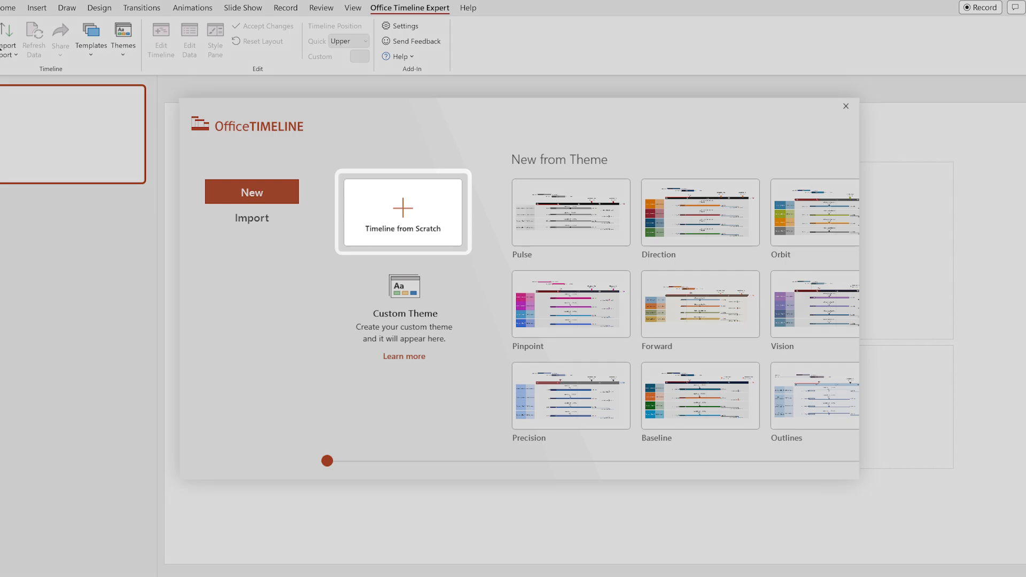
- Start a timeline from scratch and turn on the hours and minutes columns for its data
left_click(433, 235)
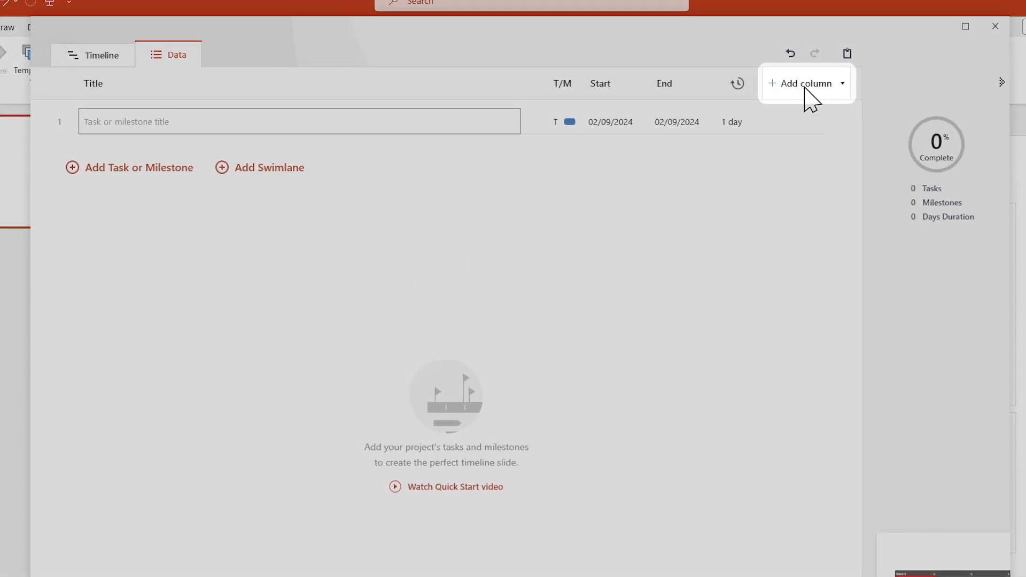
left_click(799, 83)
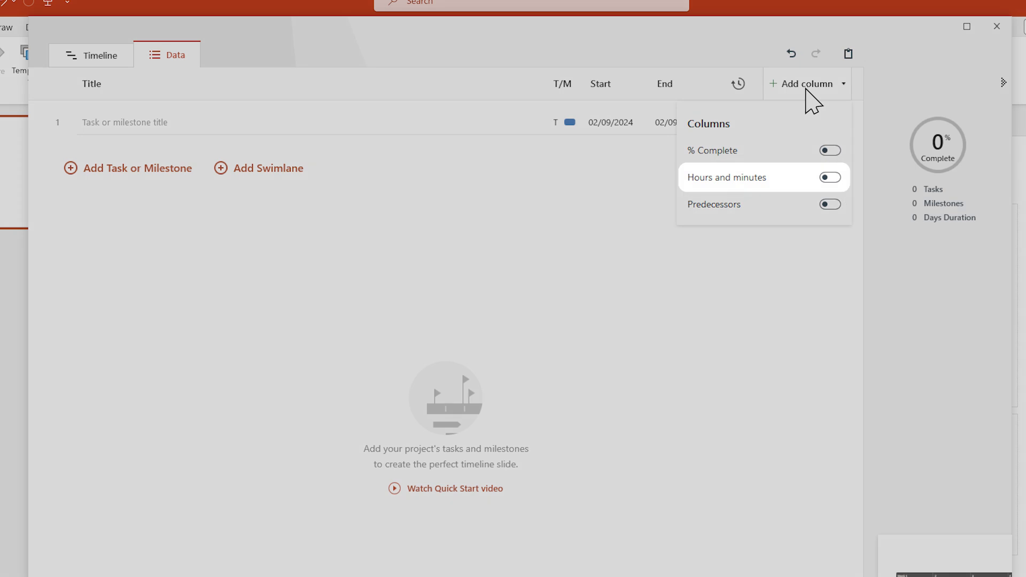
left_click(831, 178)
left_click(755, 264)
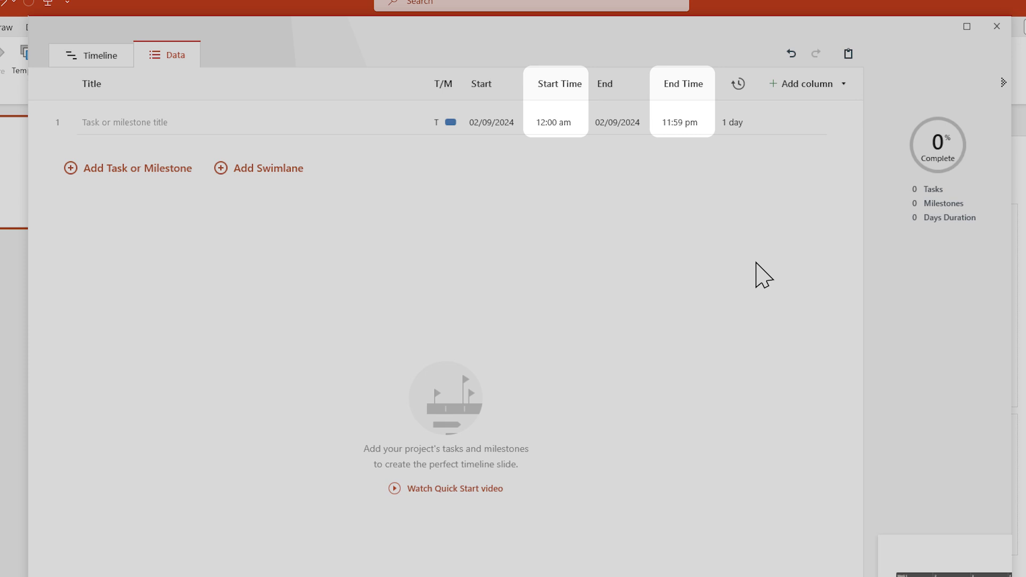
- Set the first row to start at 12:15 am and end at 9:59 pm, and title it Task 1
left_click(560, 128)
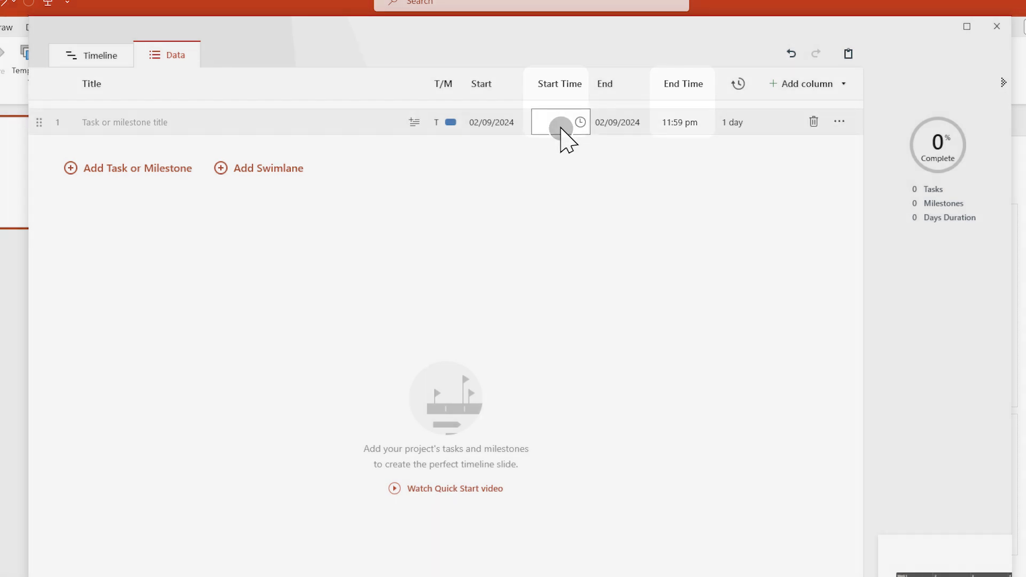
type("12:15 am")
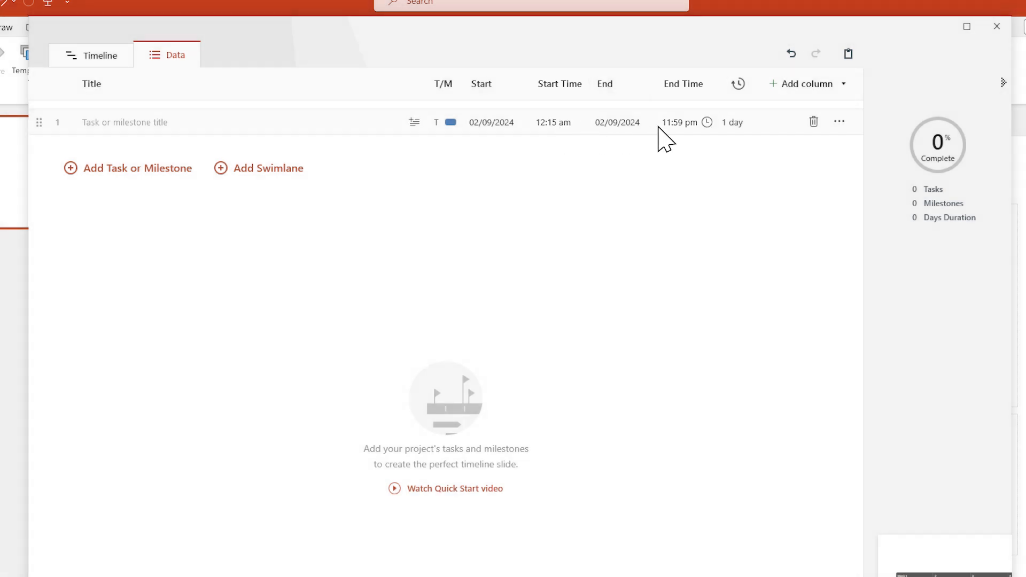
left_click(707, 125)
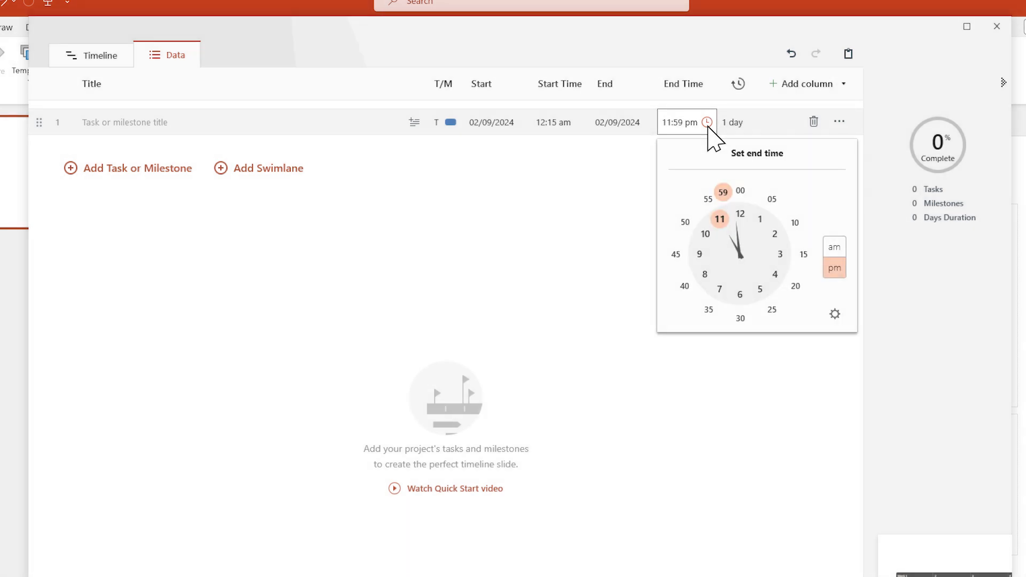
left_click(699, 255)
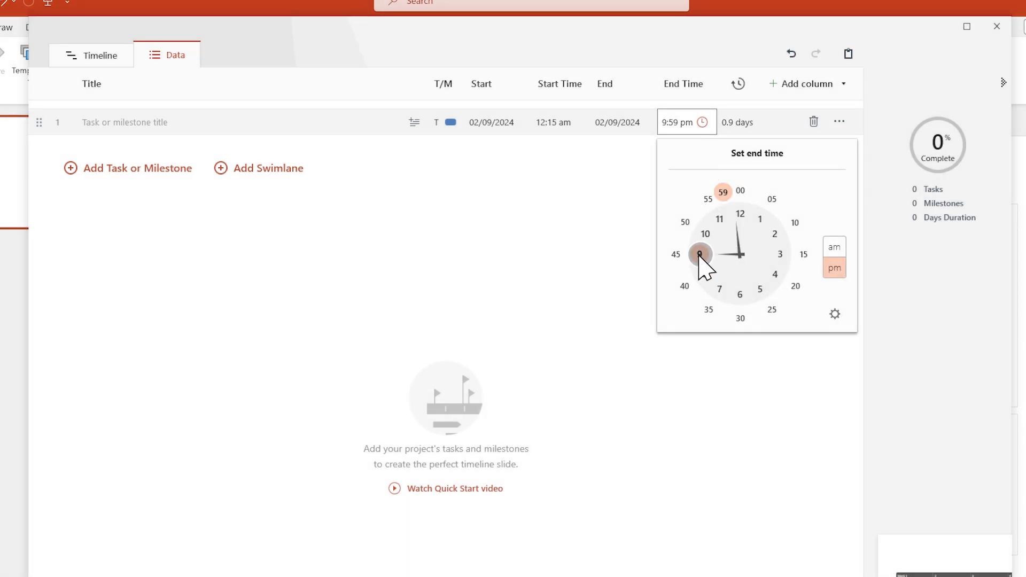
left_click(174, 123)
type("Task 1")
- Add Task 2 running from 1:30 am to 4:15 pm and Task 3 running from 9:00 am to 1:00 pm
left_click(137, 168)
type("Task 2")
left_click(576, 148)
left_click(633, 244)
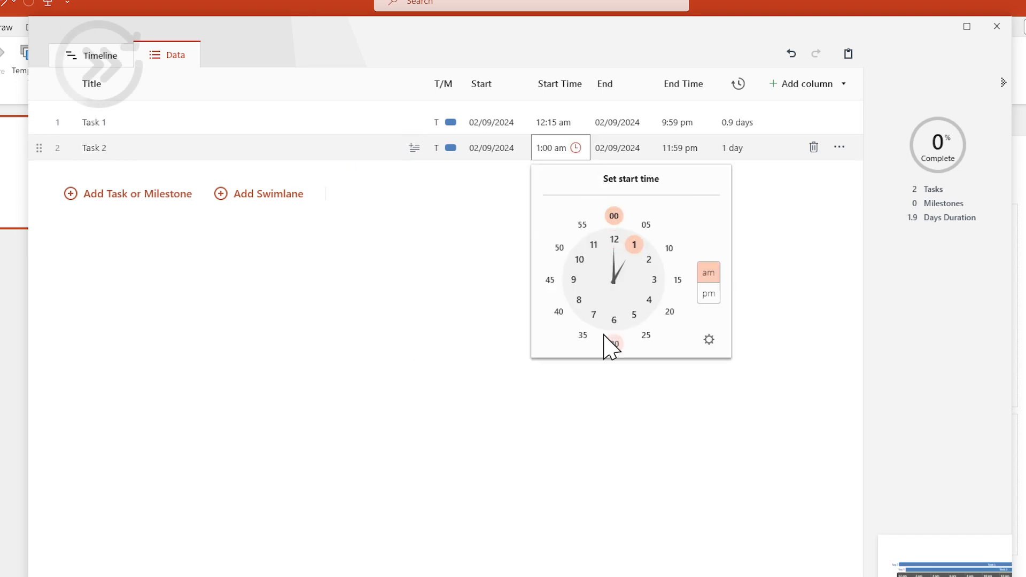
left_click(614, 343)
left_click(702, 148)
- Add Milestone 1 at 6:00 pm, Milestone 2 at 3:00 pm and Milestone 3 at 1:00 pm as milestone rows
left_click(137, 219)
type("Milestone 1")
left_click(451, 199)
left_click(571, 271)
left_click(576, 199)
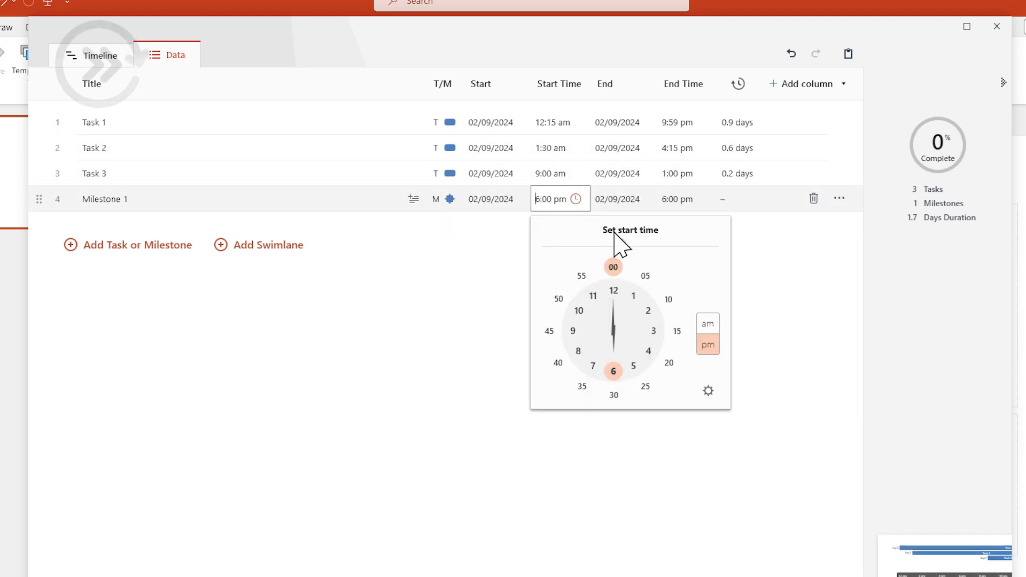
left_click(613, 266)
type("Milestone 2Milestone 3")
left_click(612, 314)
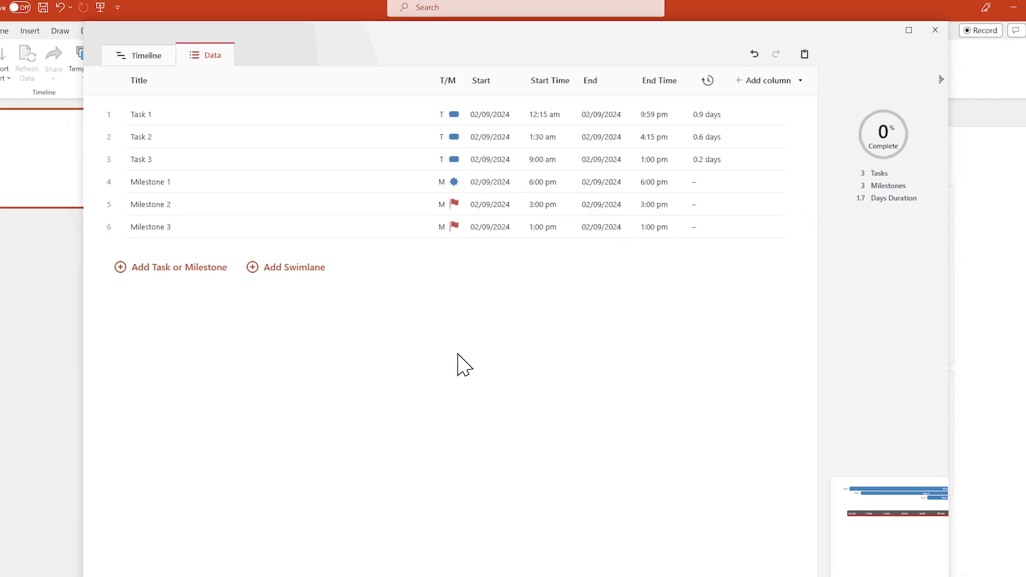
- In an enlarged timeline preview, move the timeband with its tasks and milestones down to the middle of the slide
left_click(141, 55)
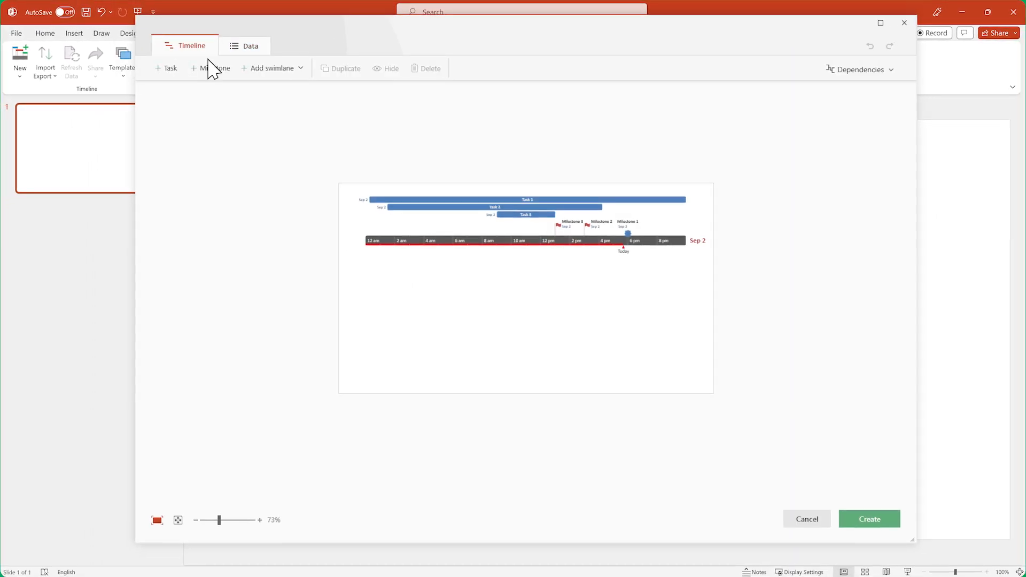
left_click(881, 23)
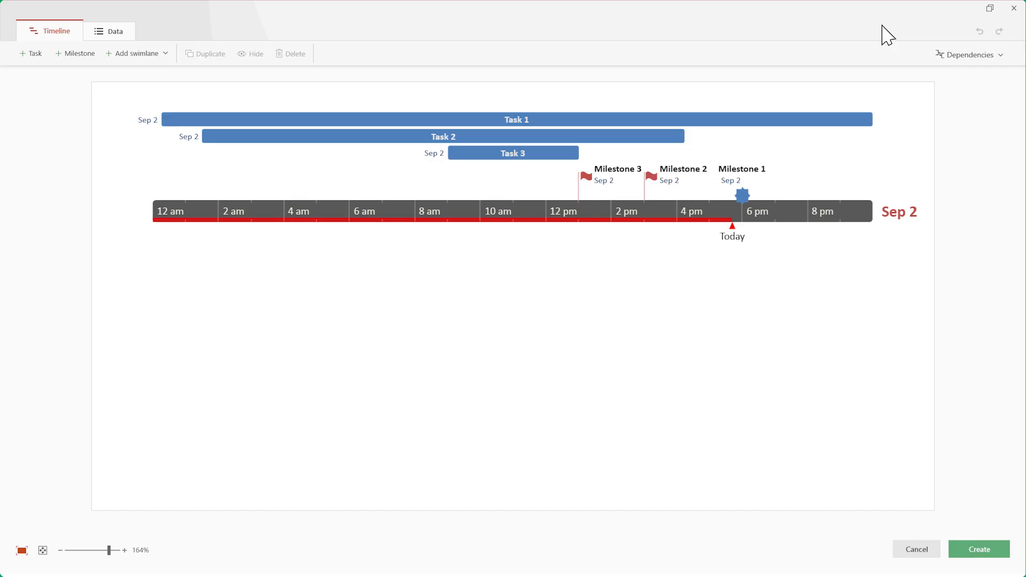
left_click_drag(797, 212, 800, 342)
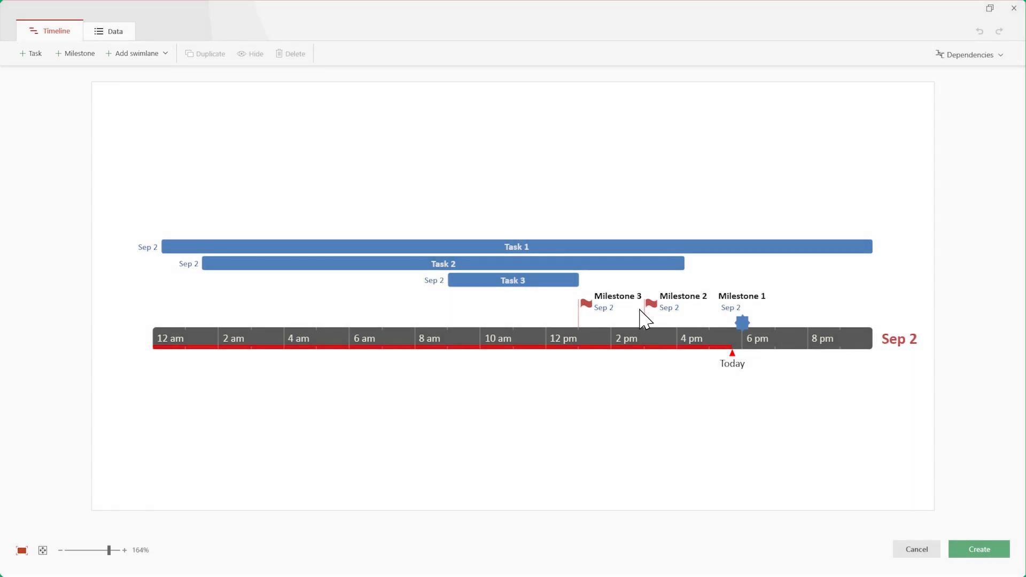
- Shift Task 3 earlier to start at about 8:36 am and create the timeline slide
mouse_move(508, 284)
left_mouse_down()
mouse_move(426, 286)
mouse_move(492, 286)
left_mouse_up()
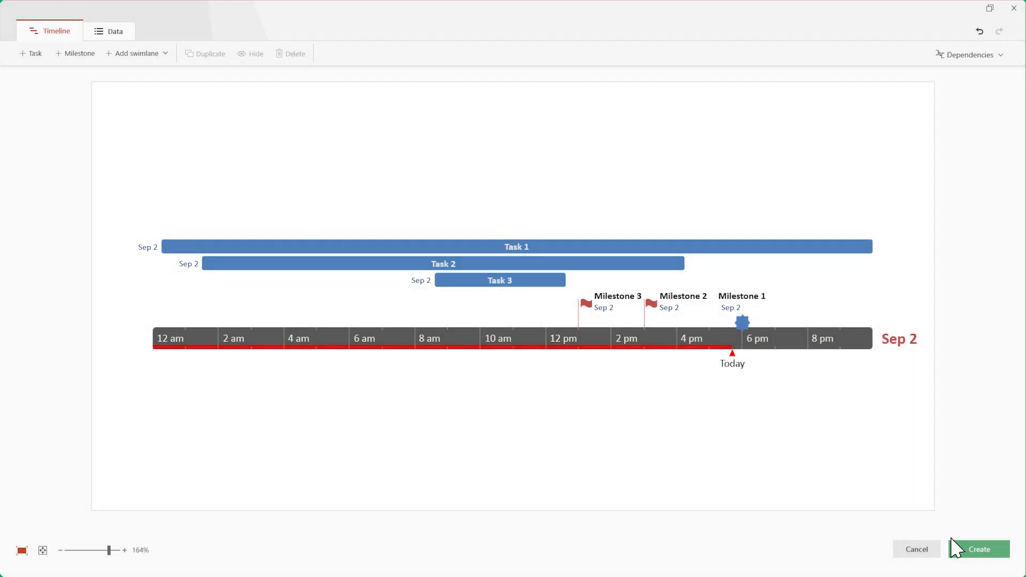
left_click(976, 550)
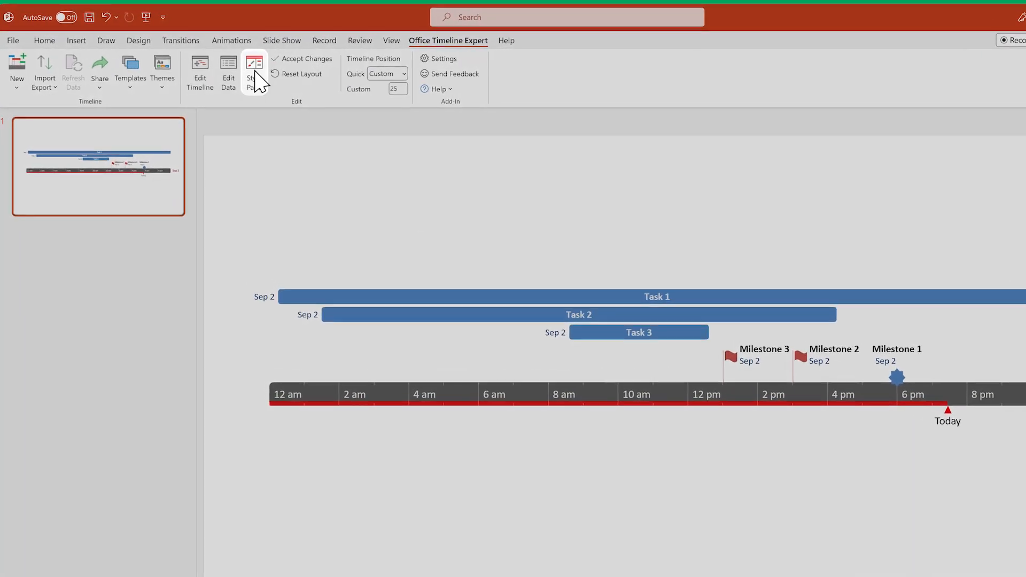
- Format Task 1's date label to show only the time as hh:mm AM, with the date set to Do not display
left_click(256, 77)
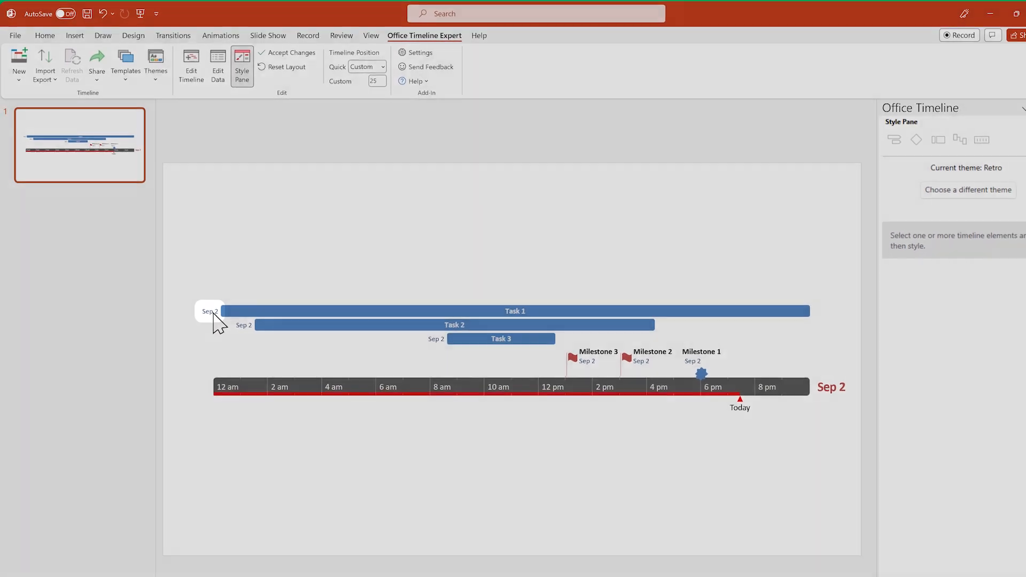
left_click(213, 315)
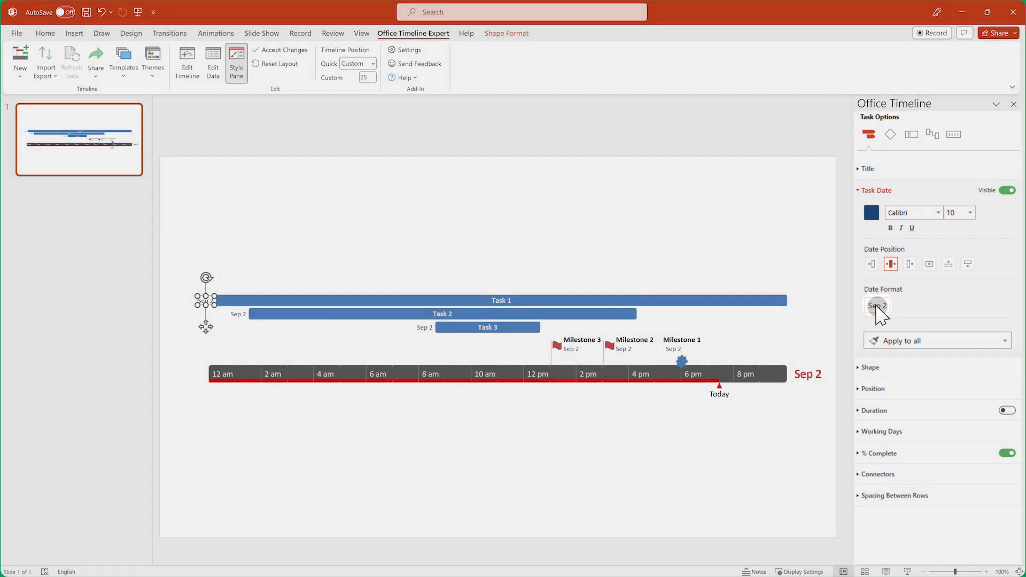
left_click(876, 308)
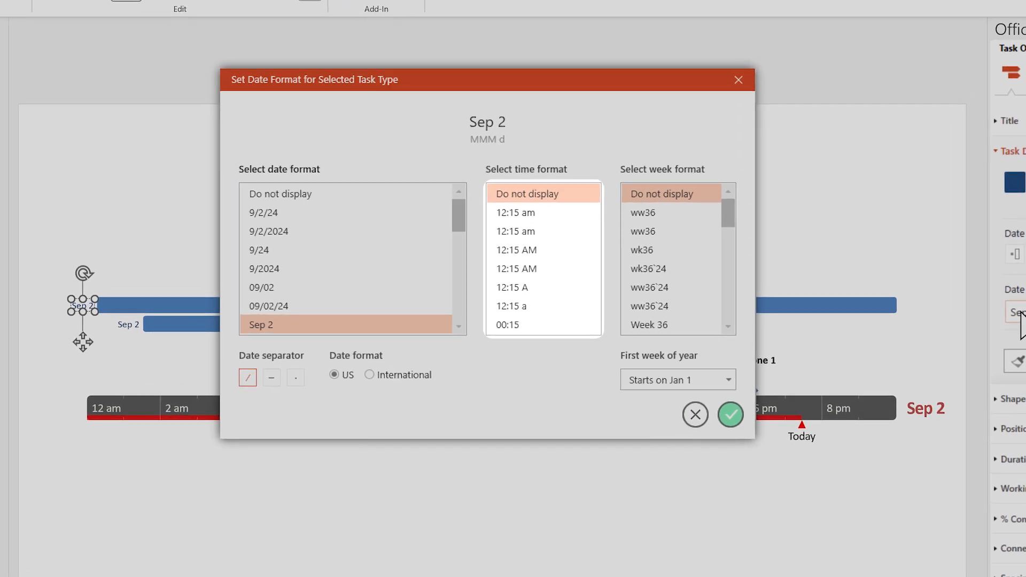
left_click(533, 269)
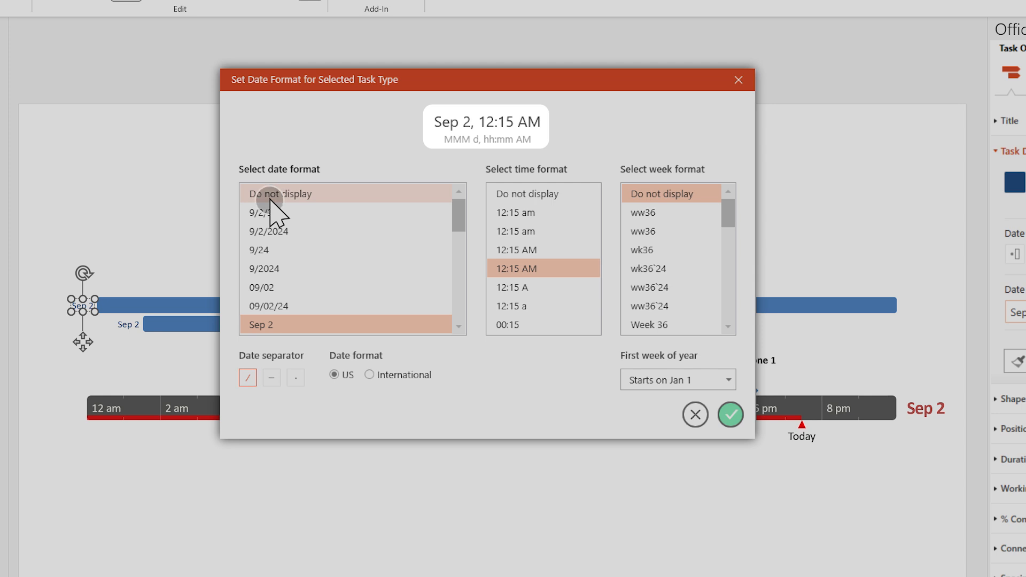
left_click(270, 199)
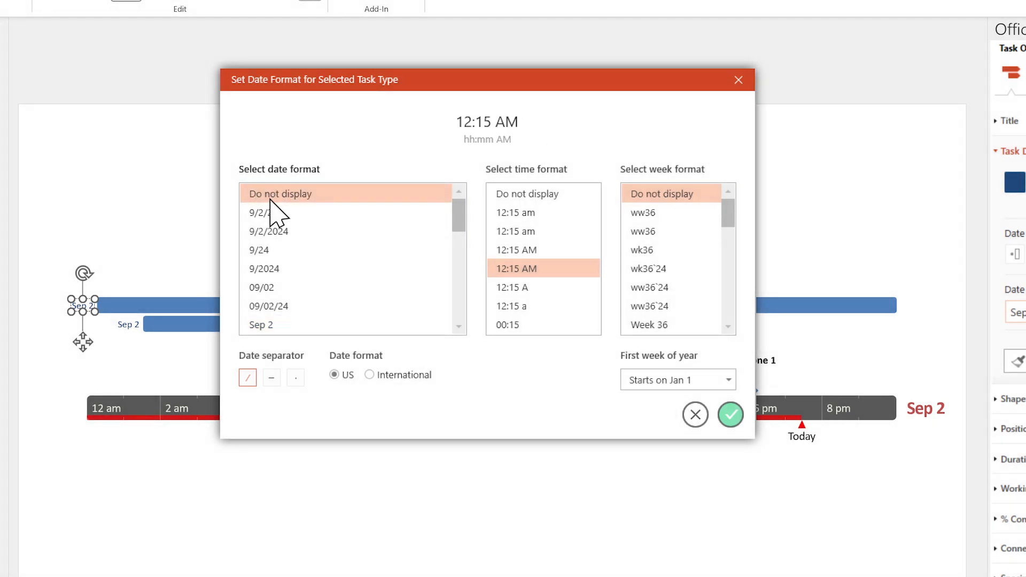
left_click(730, 414)
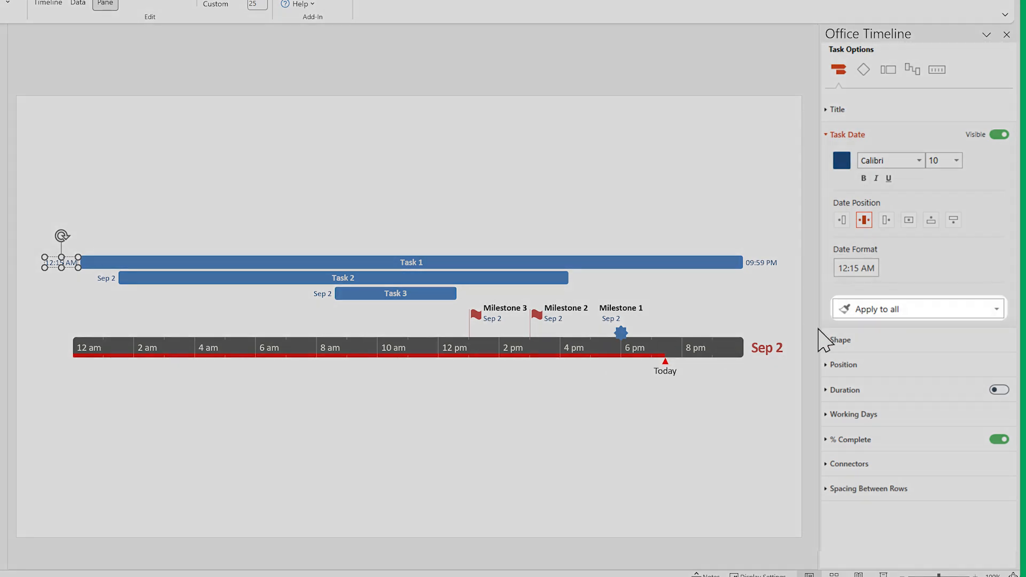
- Apply only the date label format to all tasks on the timeline
left_click(954, 311)
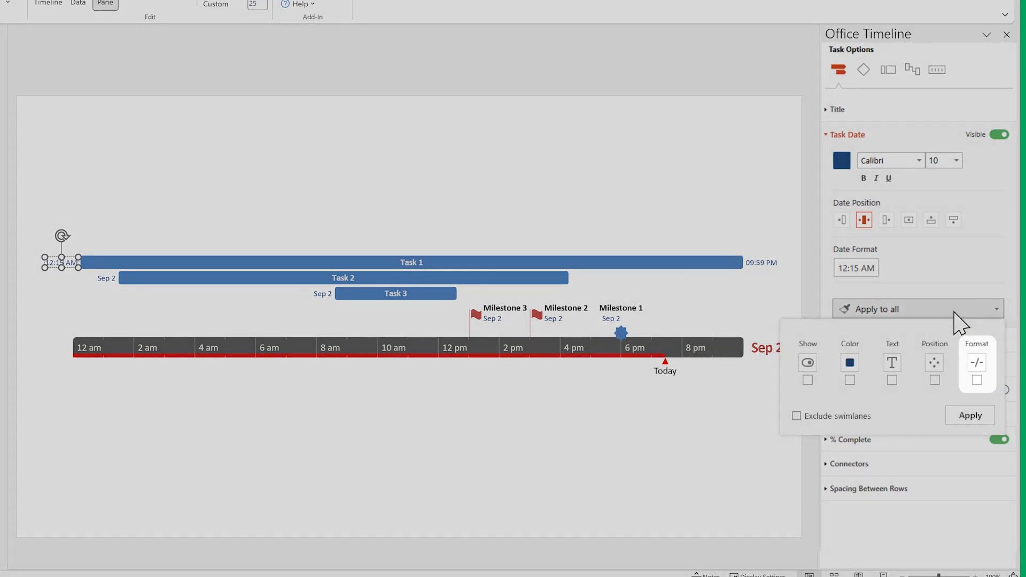
left_click(976, 379)
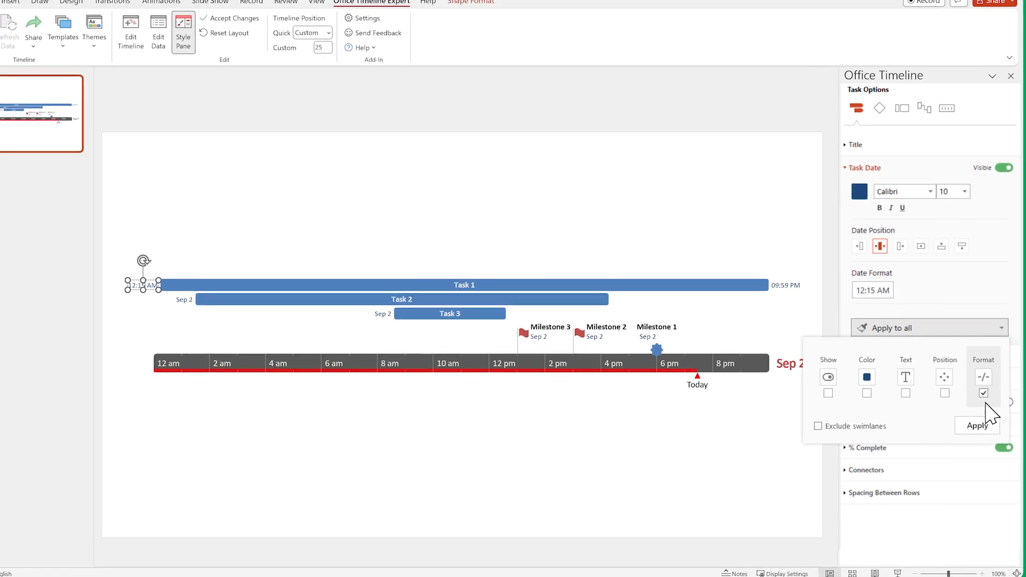
left_click(978, 425)
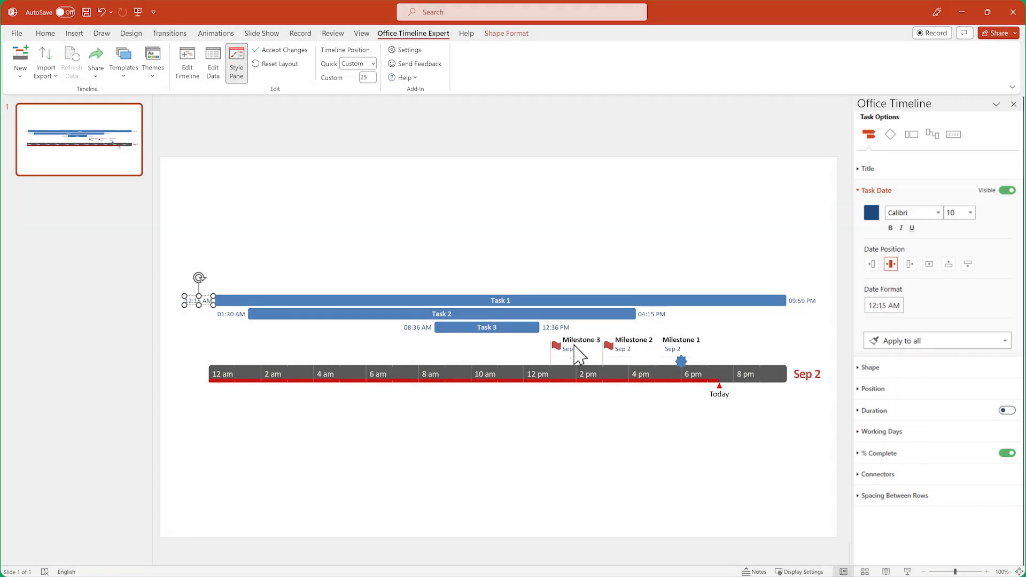
- Format Milestone 3's date label to show only the time as hh:mm AM and apply that format to all milestones
left_click(576, 346)
left_click(885, 265)
left_click(440, 263)
left_click(685, 420)
left_click(1004, 301)
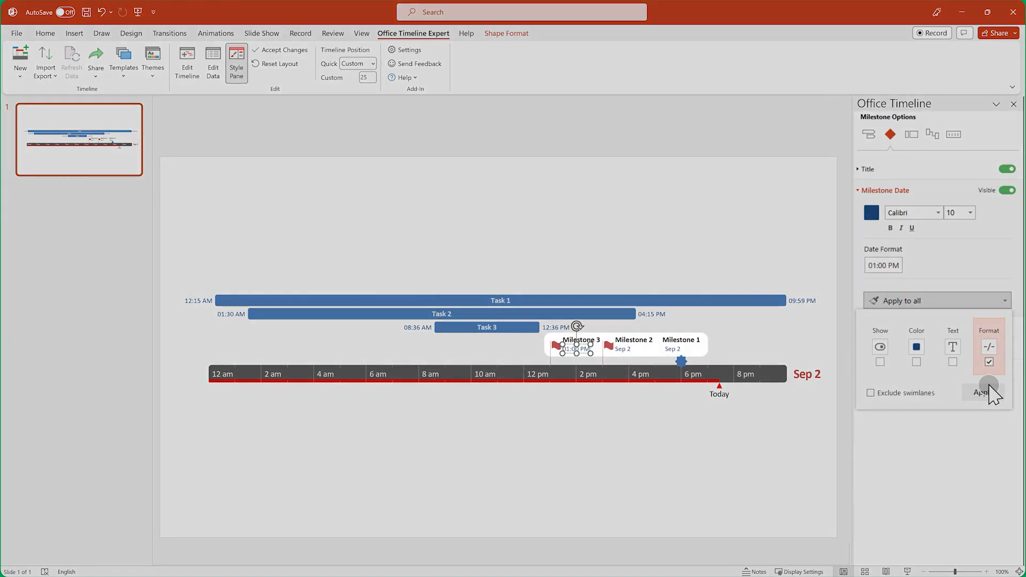
left_click(983, 393)
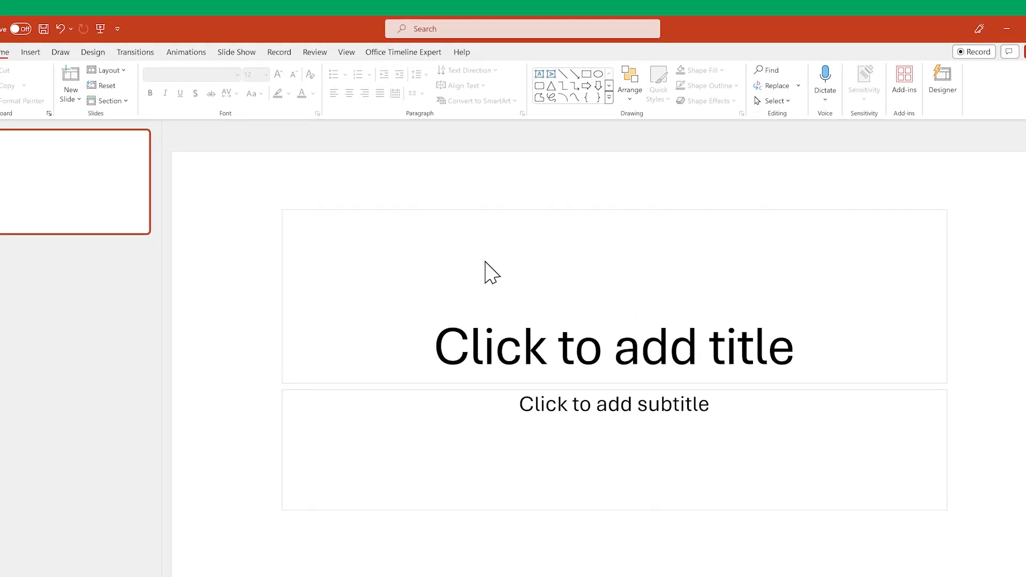
- On the blank presentation, create a new timeline from the Daily Schedule template
left_click(404, 53)
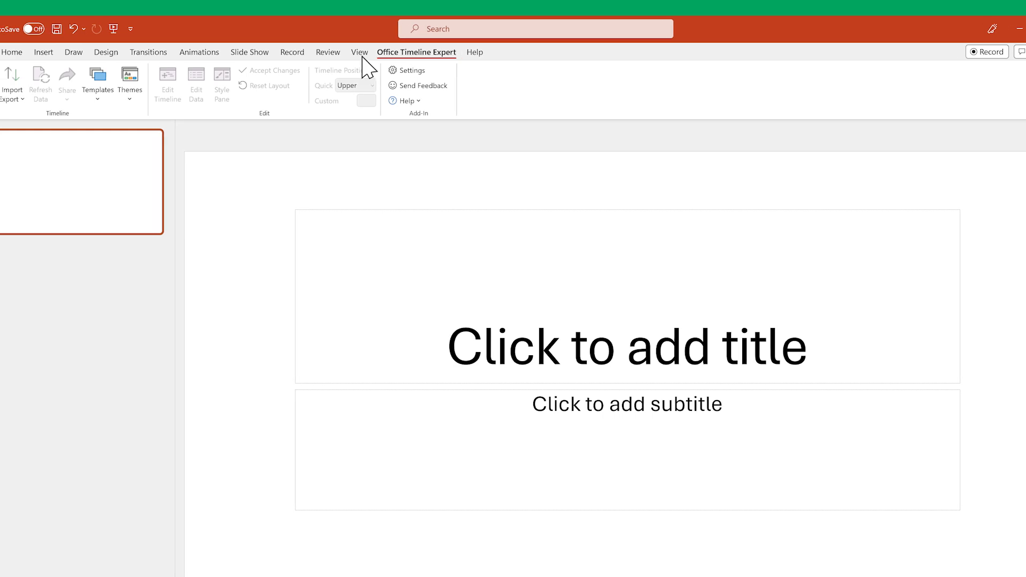
left_click(47, 78)
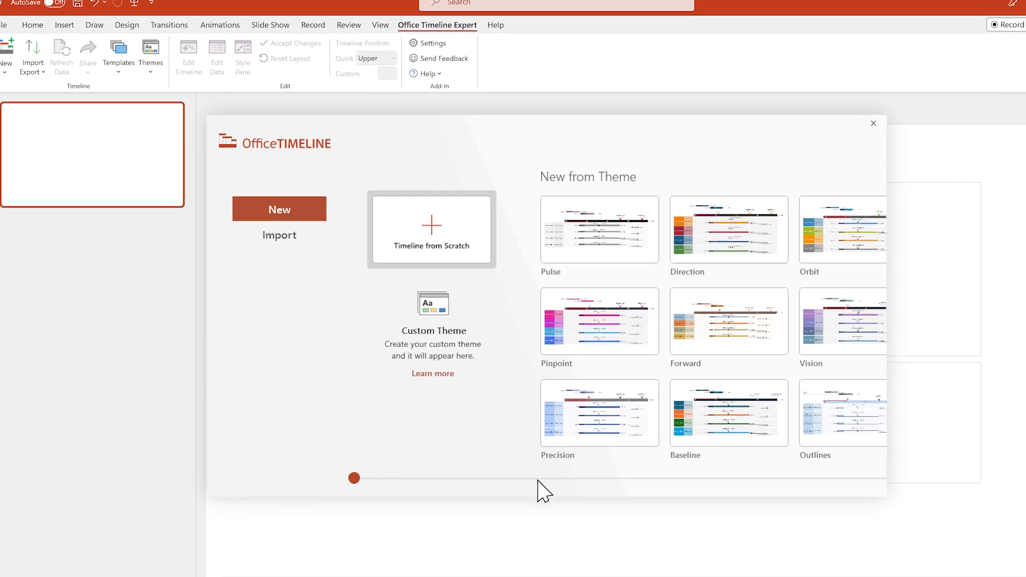
left_click(581, 506)
left_click(677, 461)
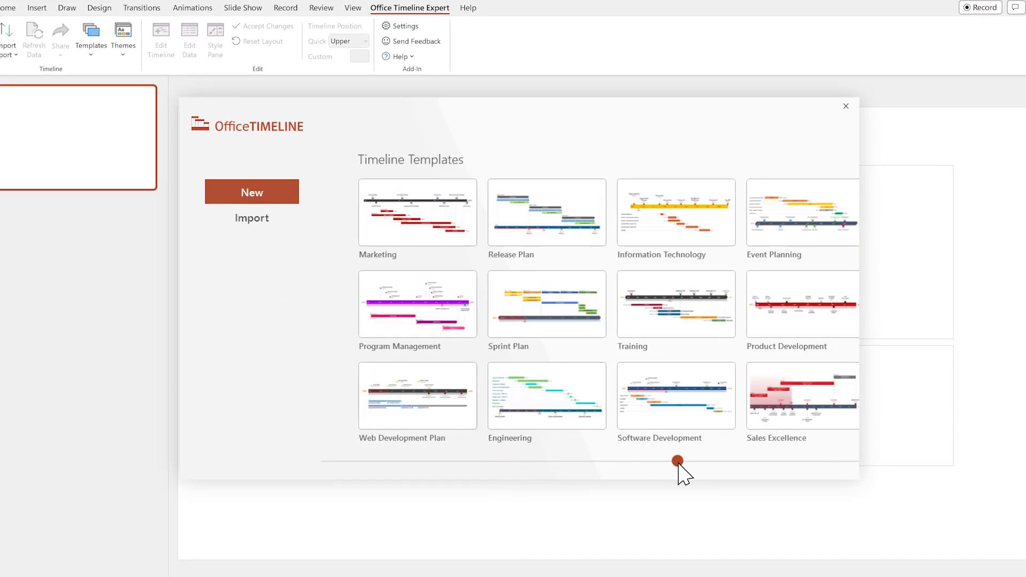
left_click(785, 460)
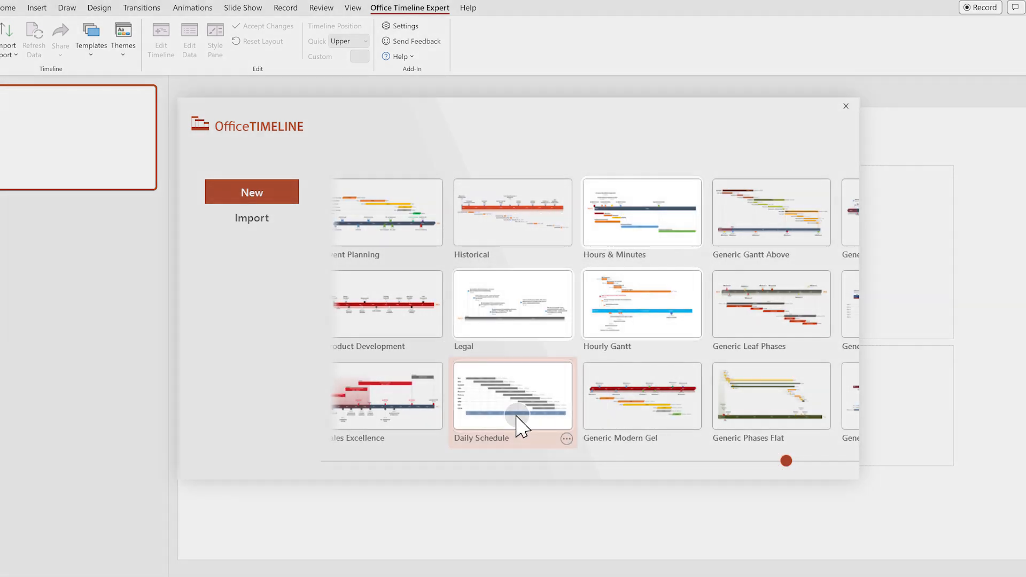
left_click(516, 416)
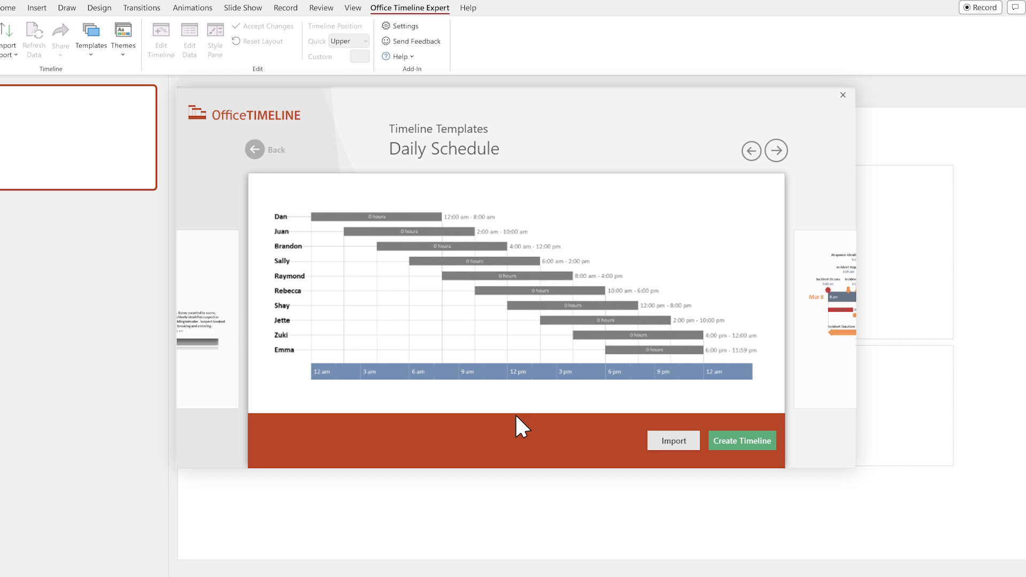
left_click(717, 437)
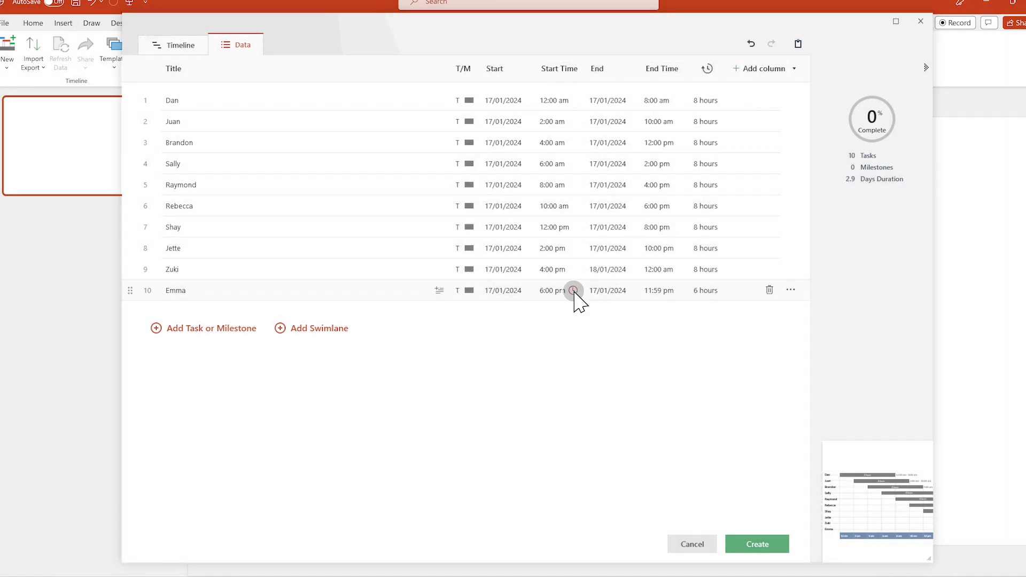
- Set the start time of the last task in the schedule to 6:15 pm
left_click(573, 291)
left_click(657, 401)
left_click(734, 380)
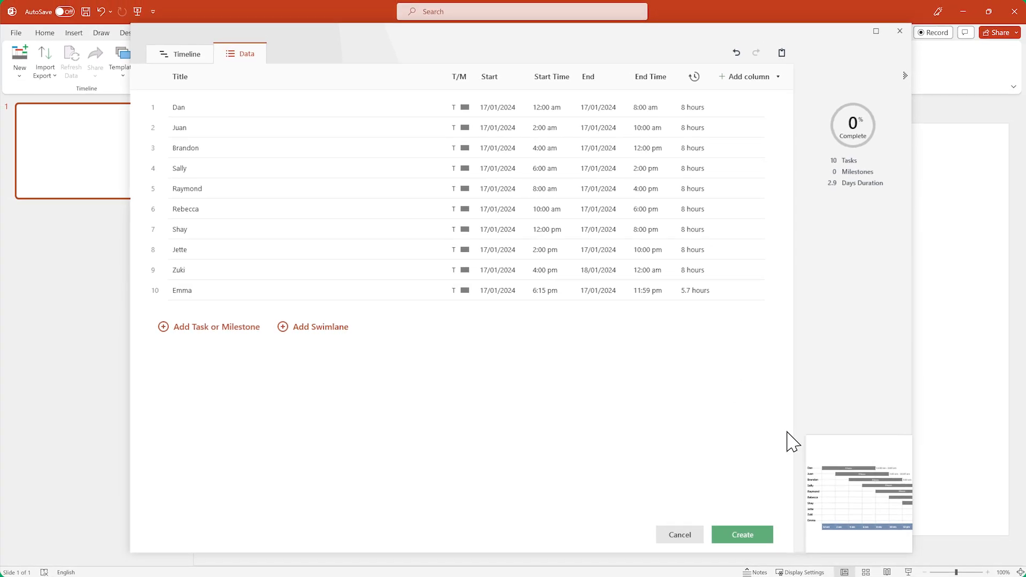
- In the enlarged timeline preview, adjust the end of the last task's bar to 11:59 pm
left_click(854, 489)
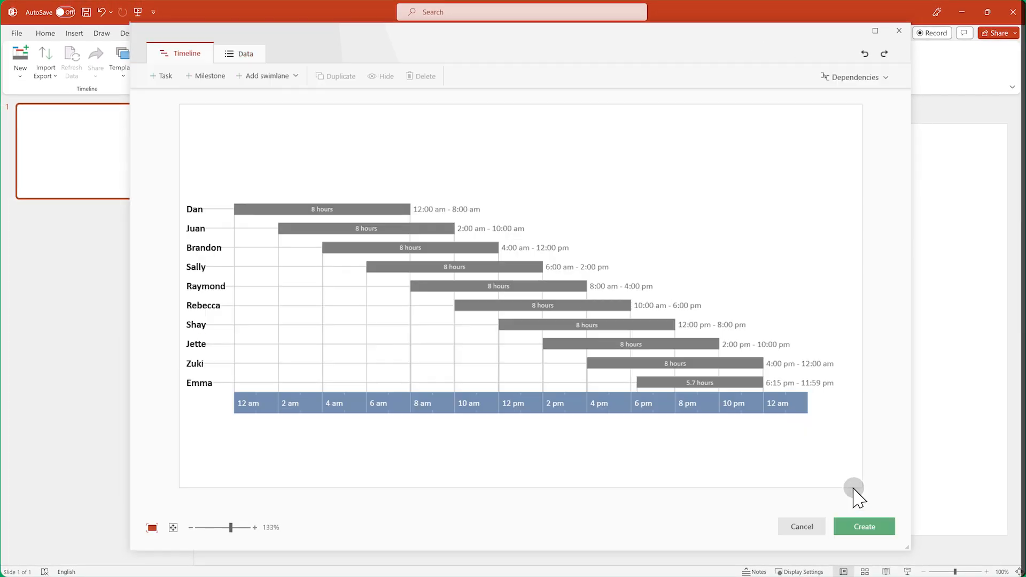
left_click(875, 30)
mouse_move(745, 429)
left_mouse_down()
mouse_move(585, 429)
mouse_move(745, 429)
left_mouse_up()
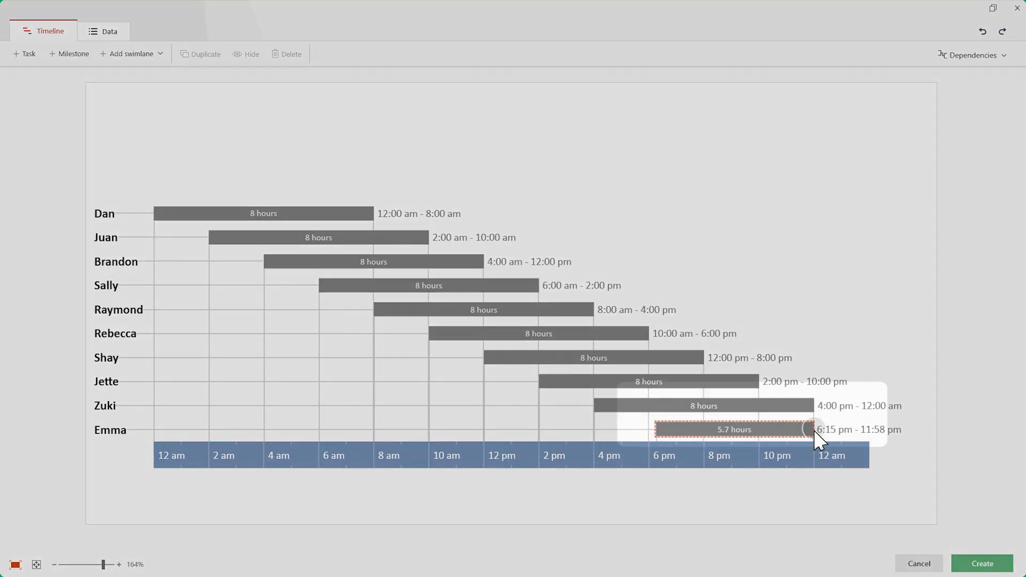
mouse_move(812, 428)
left_mouse_down()
mouse_move(758, 426)
mouse_move(814, 430)
left_mouse_up()
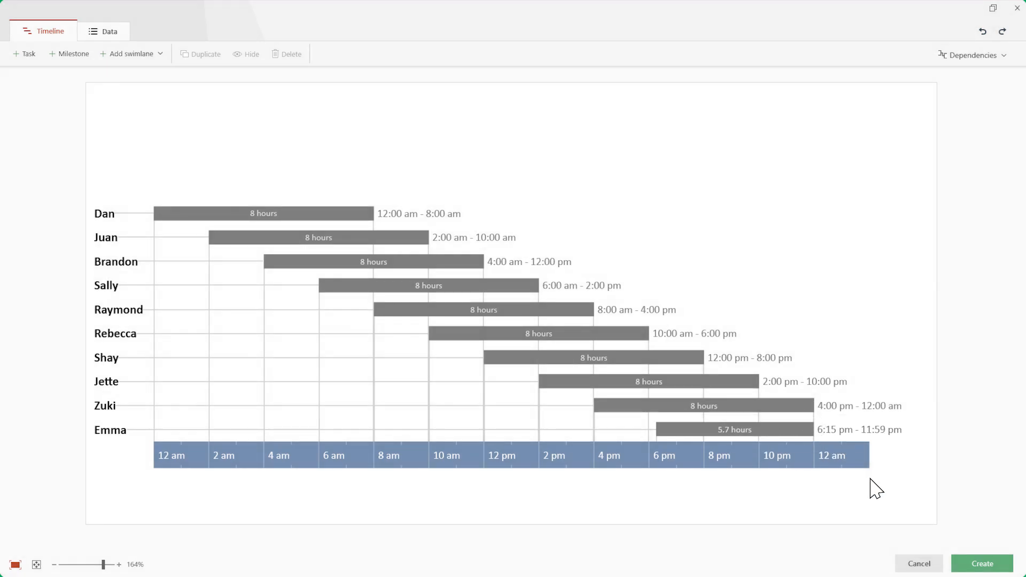